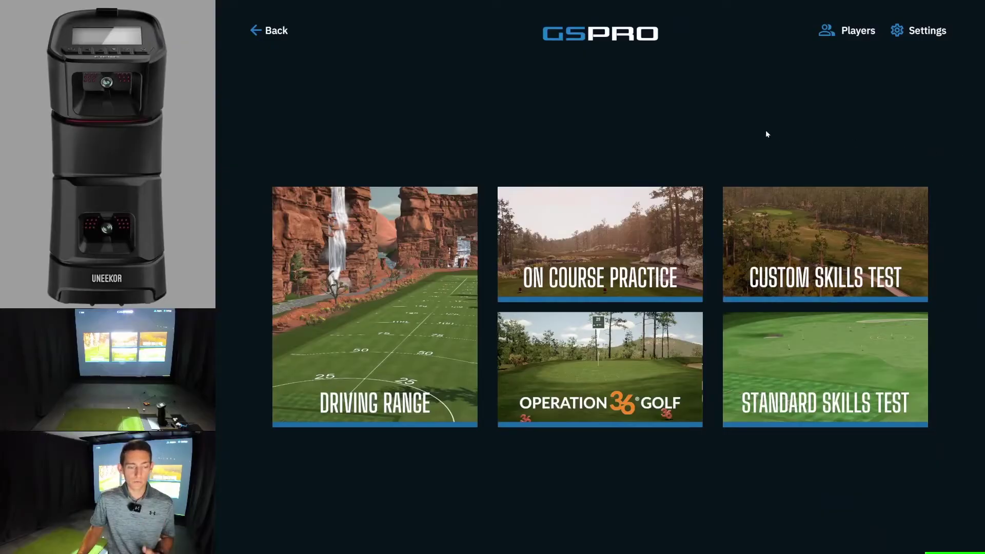
Go to Practice > On Course Practice and pick Harbour Town Golf Links to play.
{"action": "left_click", "coordinate": [254, 31]}
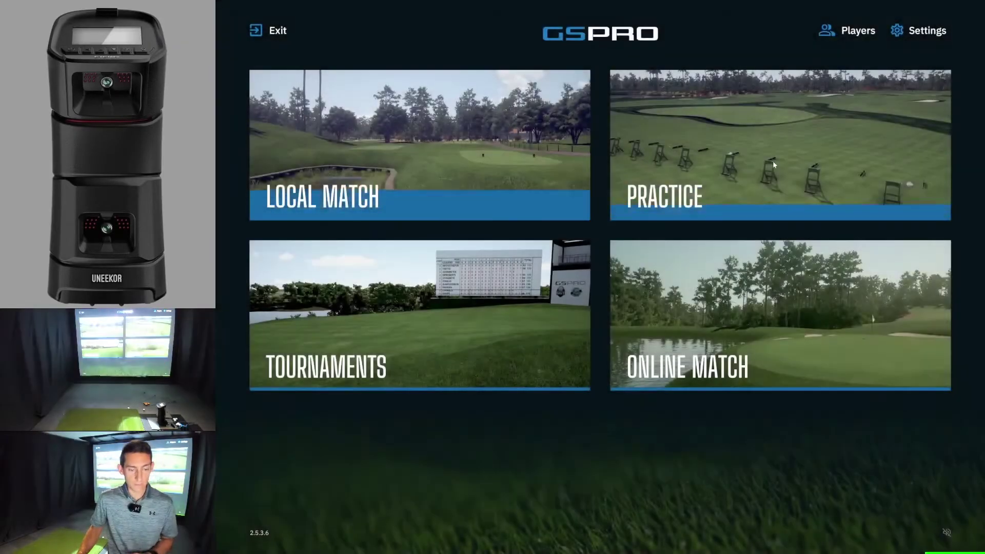
{"action": "left_click", "coordinate": [778, 154]}
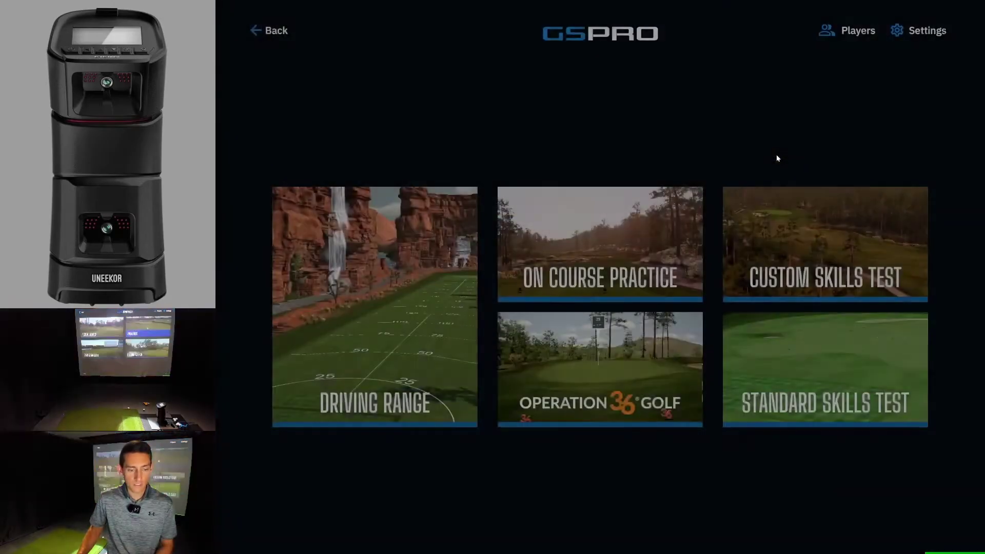
{"action": "left_click", "coordinate": [596, 232]}
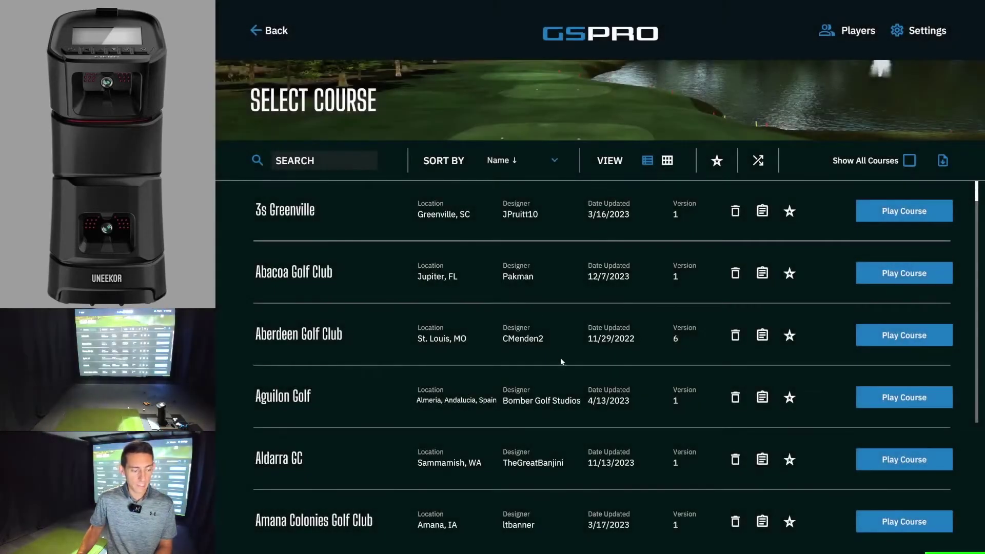
{"action": "scroll", "coordinate": [564, 359], "scroll_direction": "down", "scroll_amount": 1}
{"action": "left_click", "coordinate": [315, 161]}
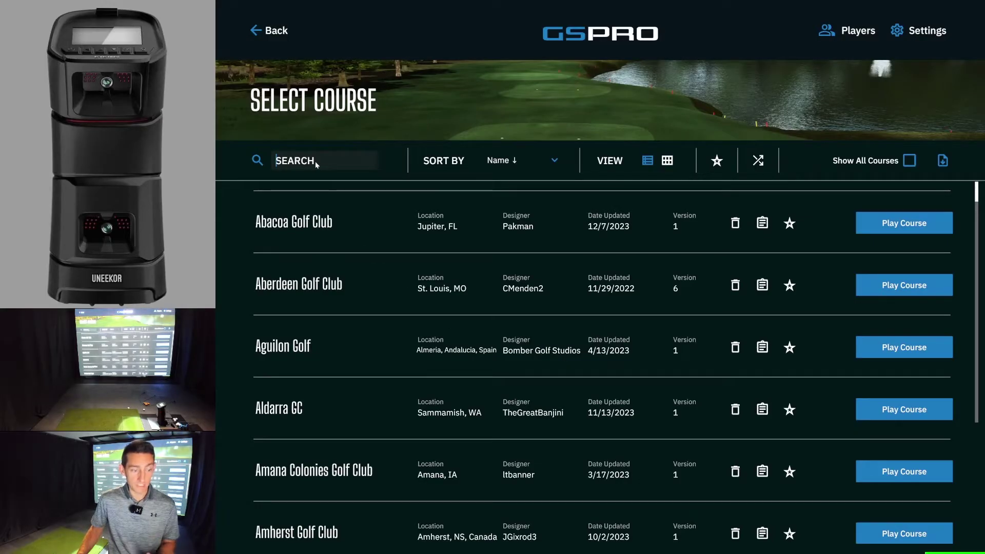
{"action": "scroll", "coordinate": [877, 272], "scroll_direction": "down", "scroll_amount": 10}
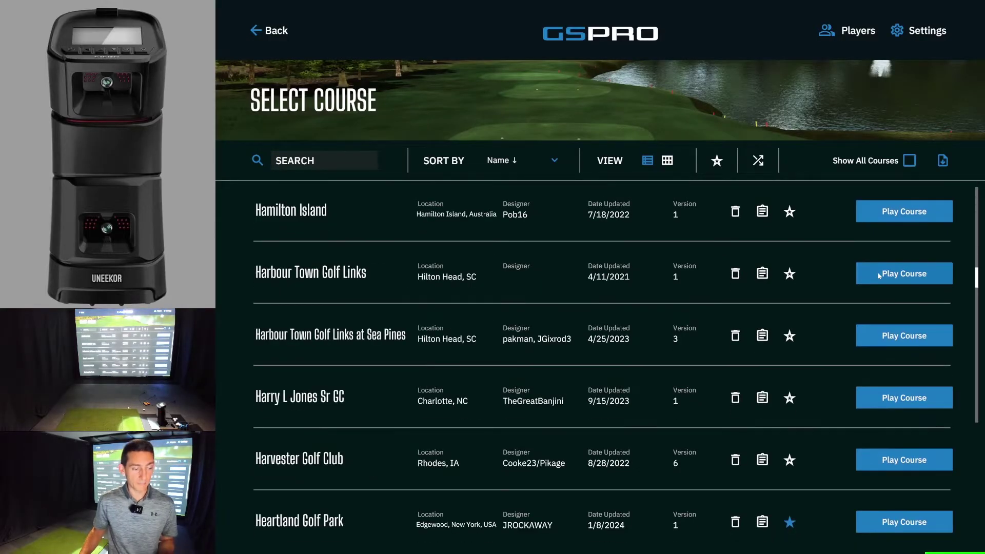
{"action": "left_click", "coordinate": [877, 272]}
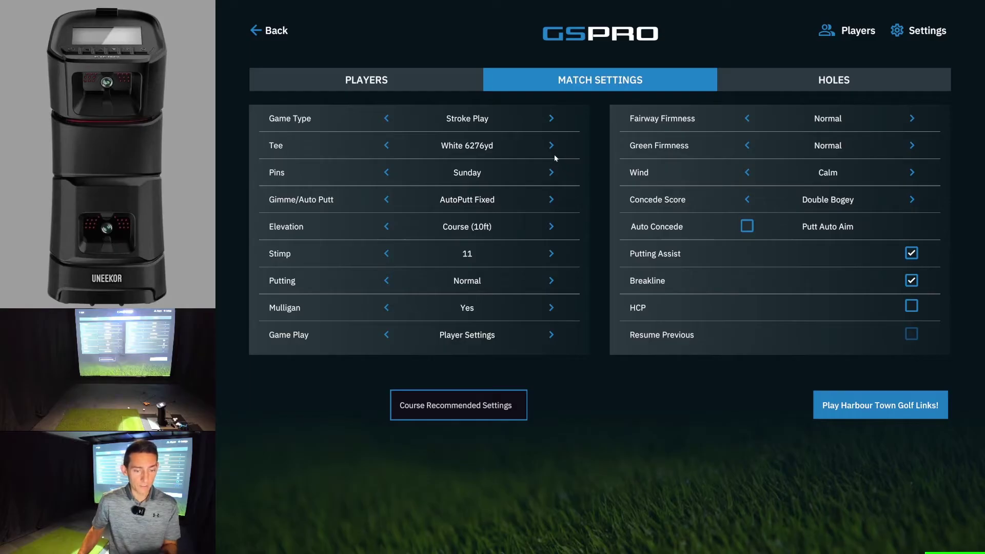
Clear Front 9 and Back 9, select only holes 17 and 18, and start the round.
{"action": "left_click", "coordinate": [801, 74]}
{"action": "left_click", "coordinate": [284, 183]}
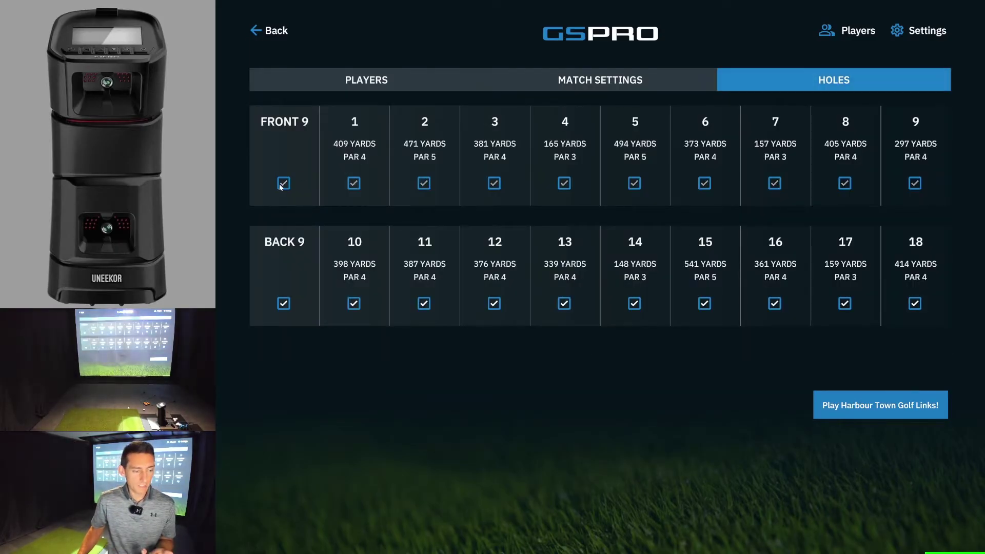
{"action": "left_click", "coordinate": [283, 304]}
{"action": "left_click", "coordinate": [917, 305]}
{"action": "left_click", "coordinate": [845, 305]}
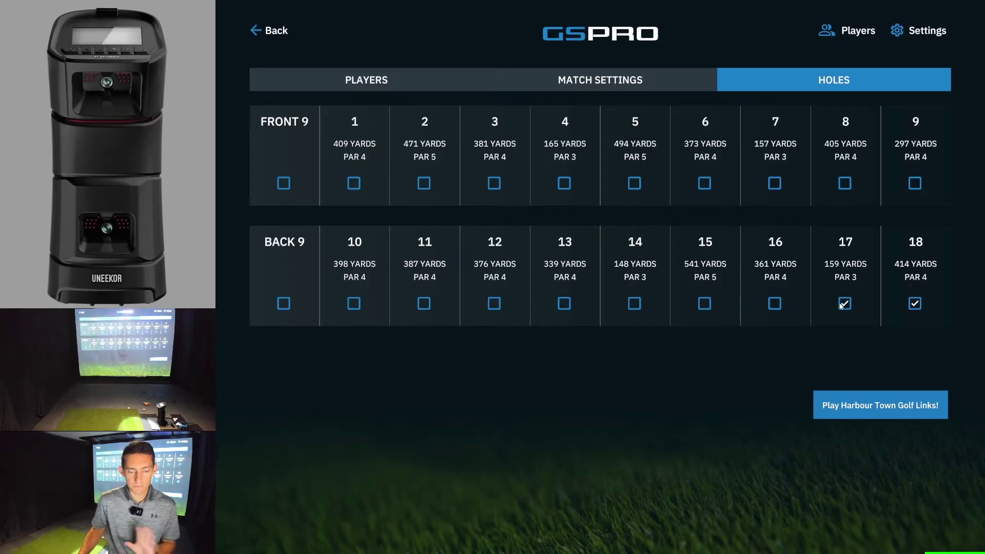
{"action": "left_click", "coordinate": [887, 411]}
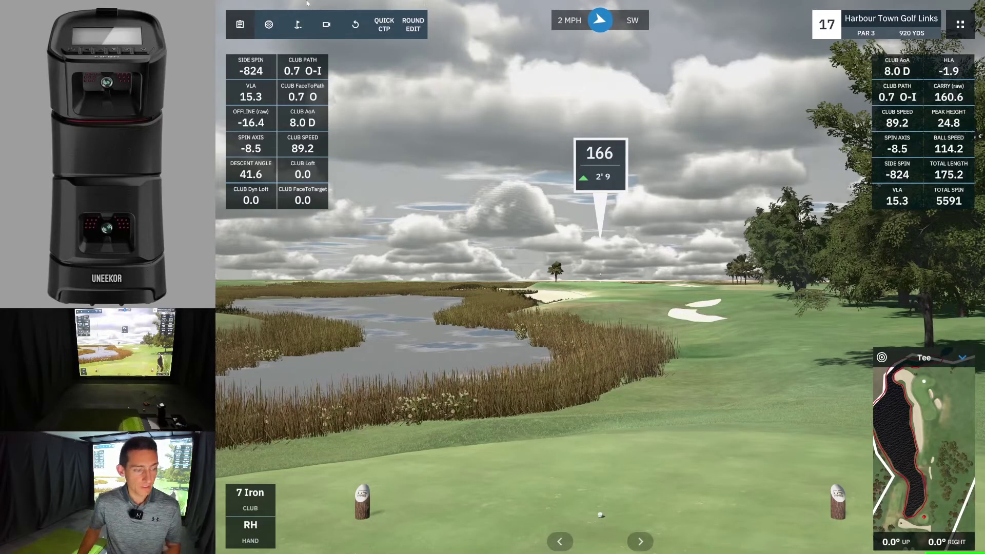
Open the Custom Round Editor (ROUND EDIT) from the 17th tee.
{"action": "left_click", "coordinate": [413, 31]}
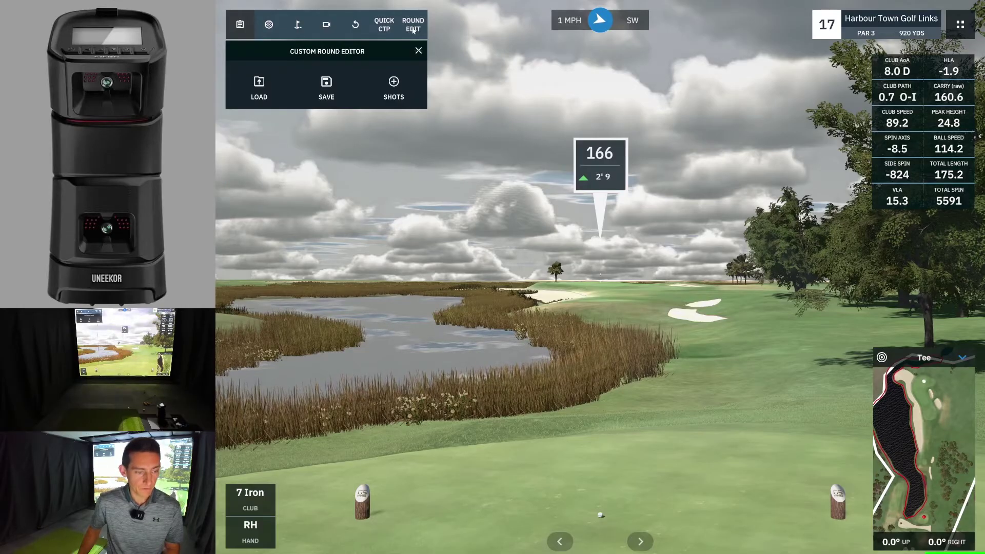
Add the 166.1-yard hole 17 tee shot to the custom round's shot list.
{"action": "left_click", "coordinate": [395, 83]}
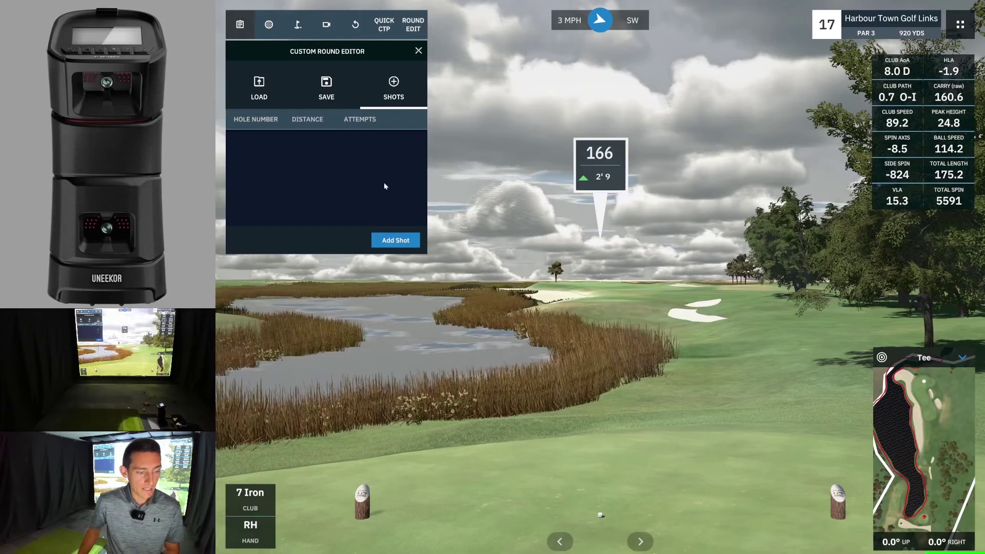
{"action": "left_click", "coordinate": [396, 241]}
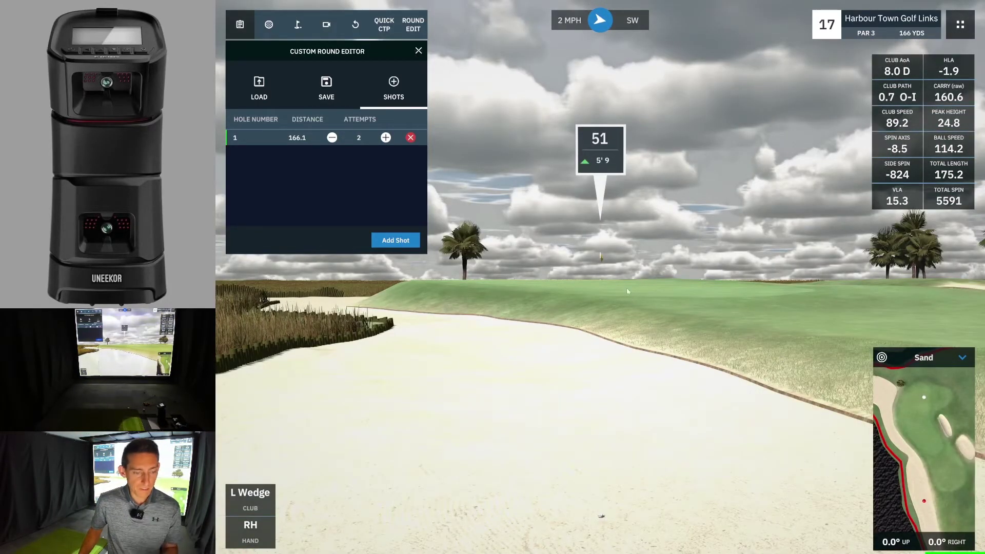
Add the 51.4-yard bunker shot, then jump to hole 18 and advance to its fairway.
{"action": "left_click", "coordinate": [397, 242]}
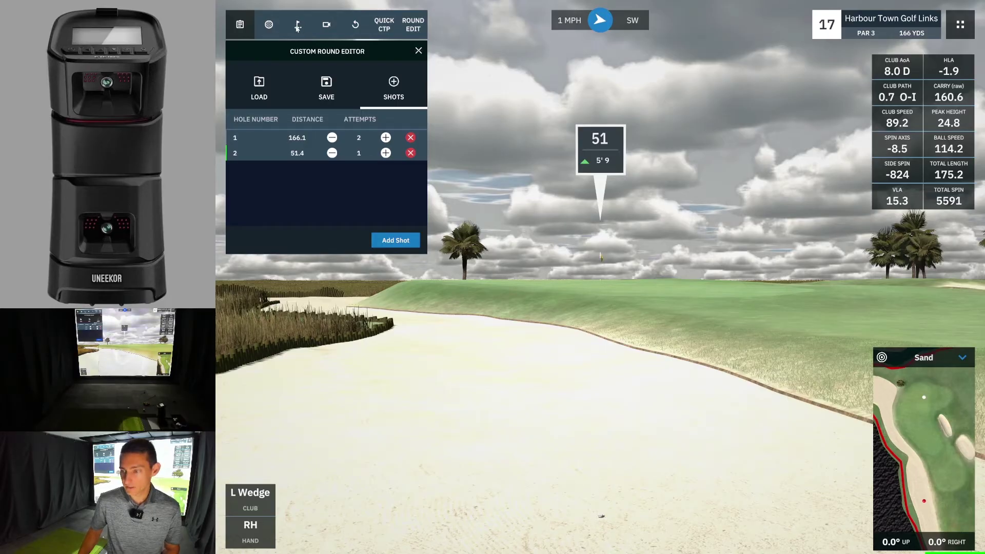
{"action": "left_click", "coordinate": [298, 27]}
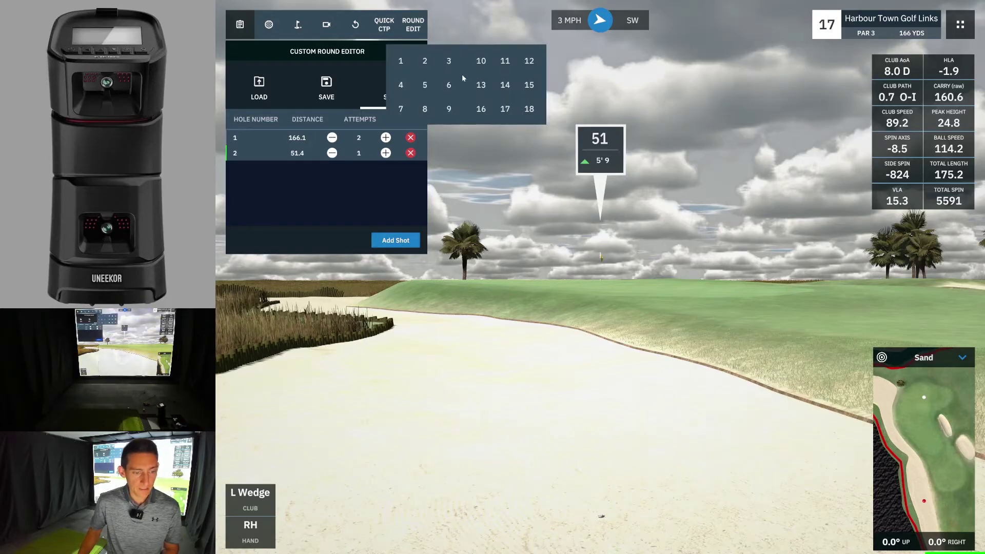
{"action": "left_click", "coordinate": [529, 110]}
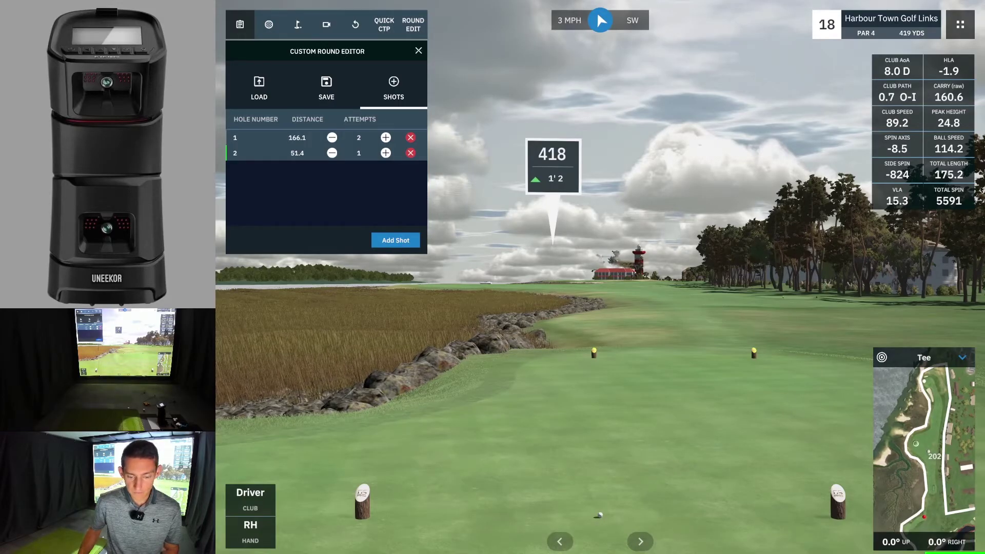
{"action": "left_click", "coordinate": [921, 443]}
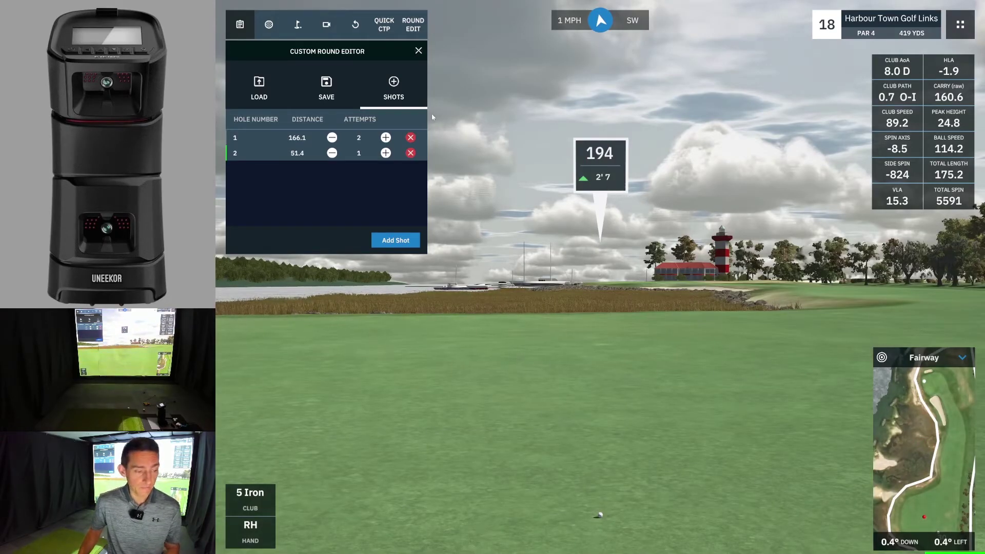
Add the 193.8-yard fairway and 21.8-yard approach shots, then open the save name field.
{"action": "left_click", "coordinate": [397, 243]}
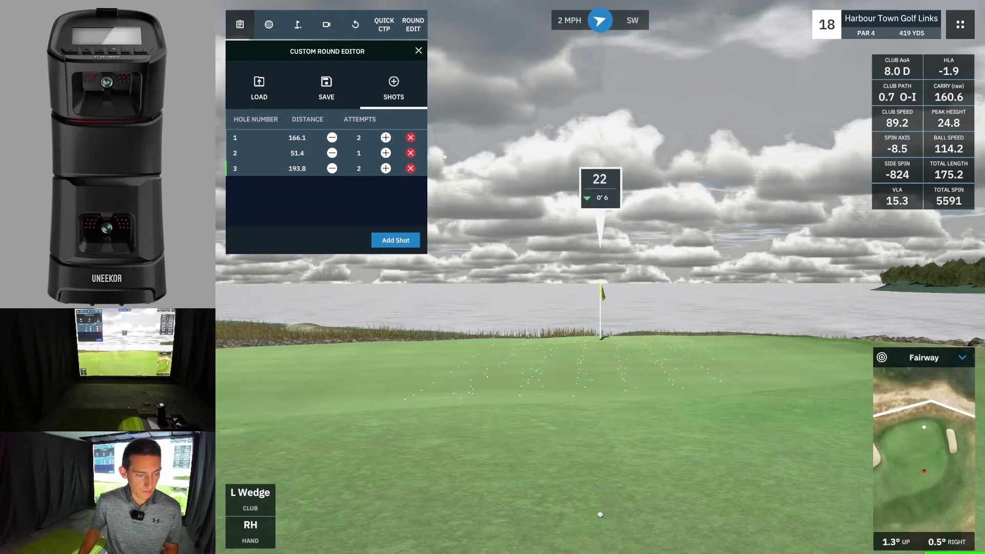
{"action": "left_click", "coordinate": [397, 241]}
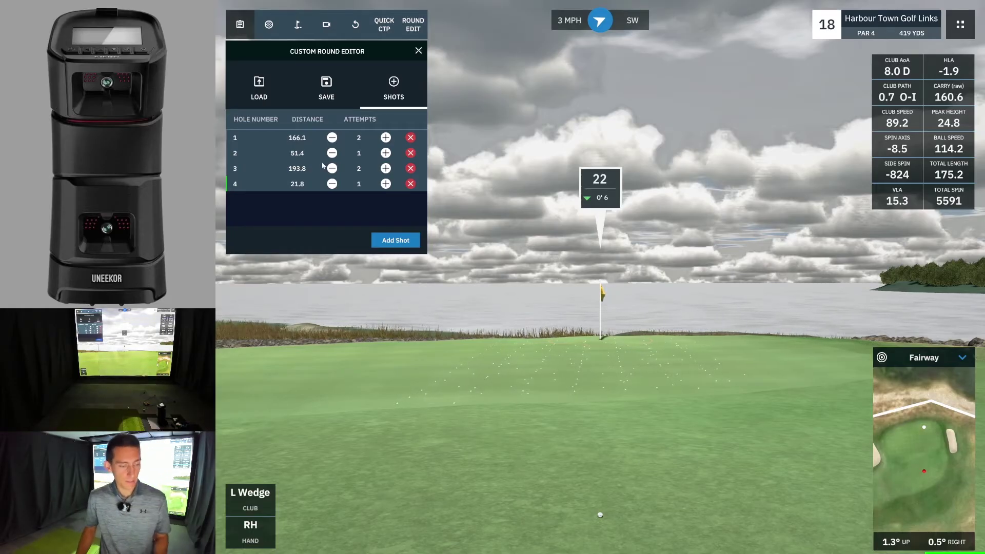
{"action": "left_click", "coordinate": [327, 84]}
{"action": "left_click", "coordinate": [295, 134]}
Save the custom round under the name PRACTICE SKILLS TEST.
{"action": "type", "text": "Cround1"}
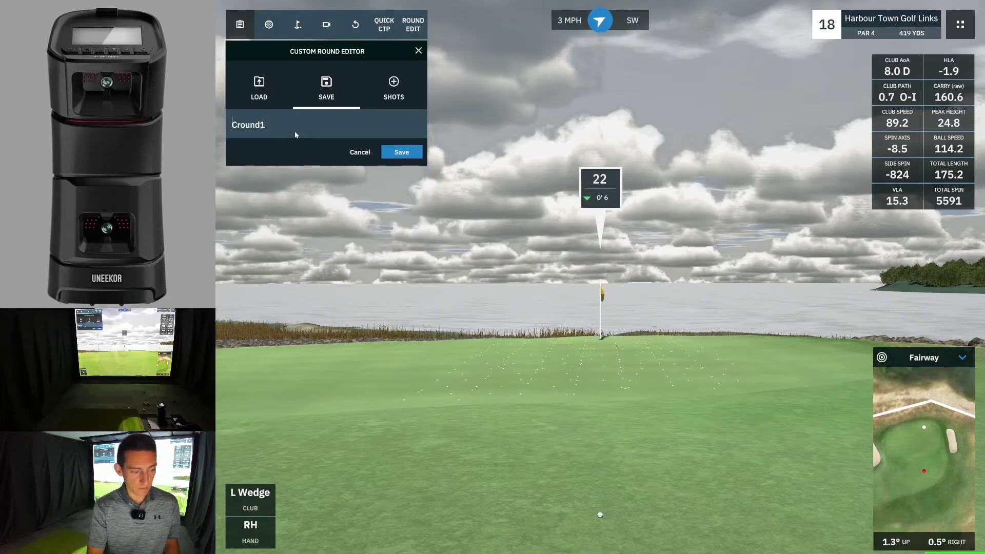
{"action": "key", "text": "ctrl+a"}
{"action": "type", "text": "PRACTICE SKILLS TEST"}
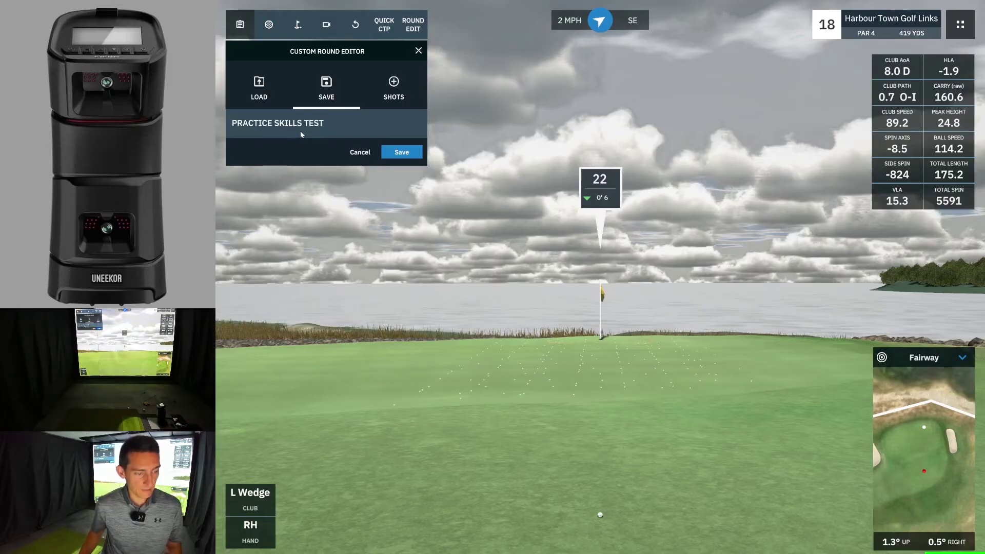
{"action": "left_click", "coordinate": [402, 154]}
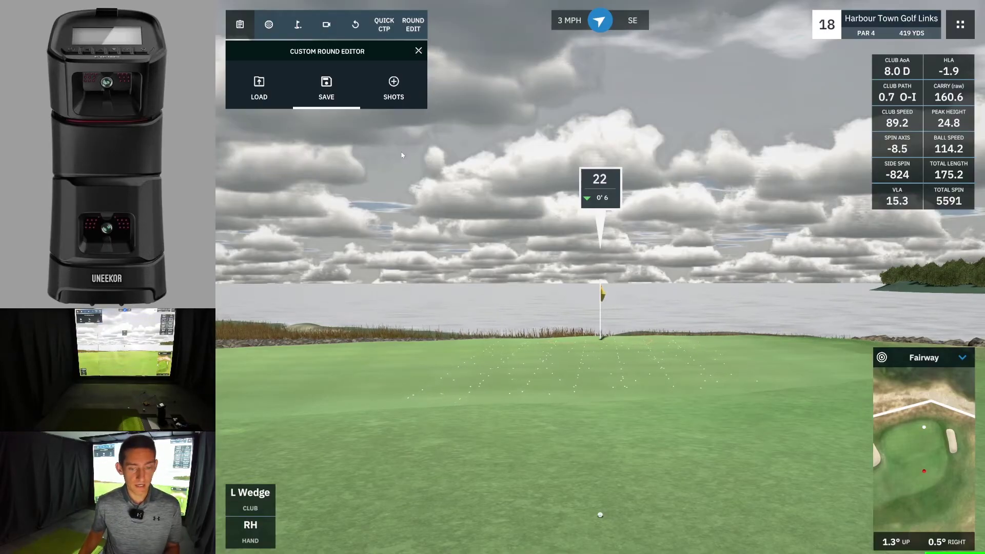
End the current round from the Game Menu and return to the Practice modes.
{"action": "left_click", "coordinate": [960, 24]}
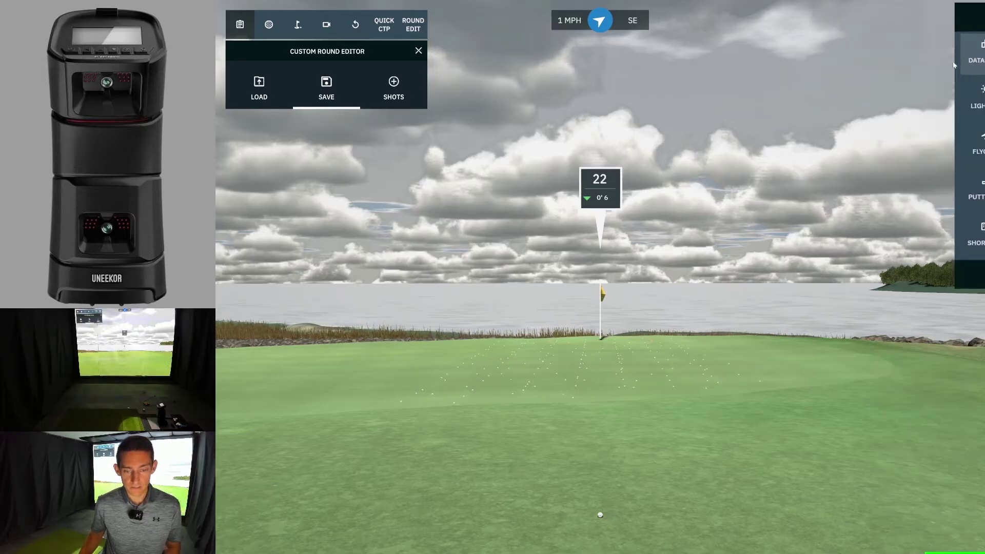
{"action": "left_click", "coordinate": [927, 267]}
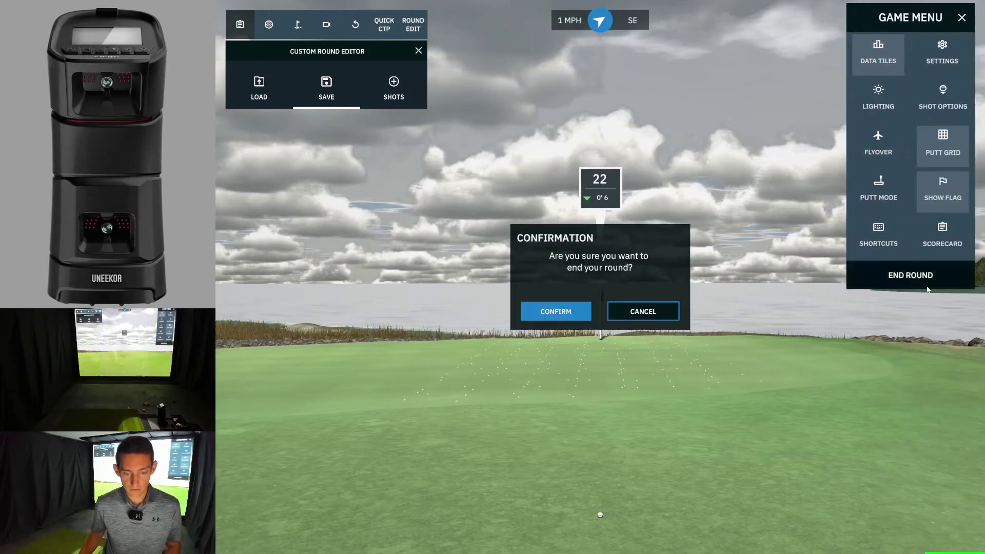
{"action": "left_click", "coordinate": [557, 311]}
{"action": "left_click", "coordinate": [784, 132]}
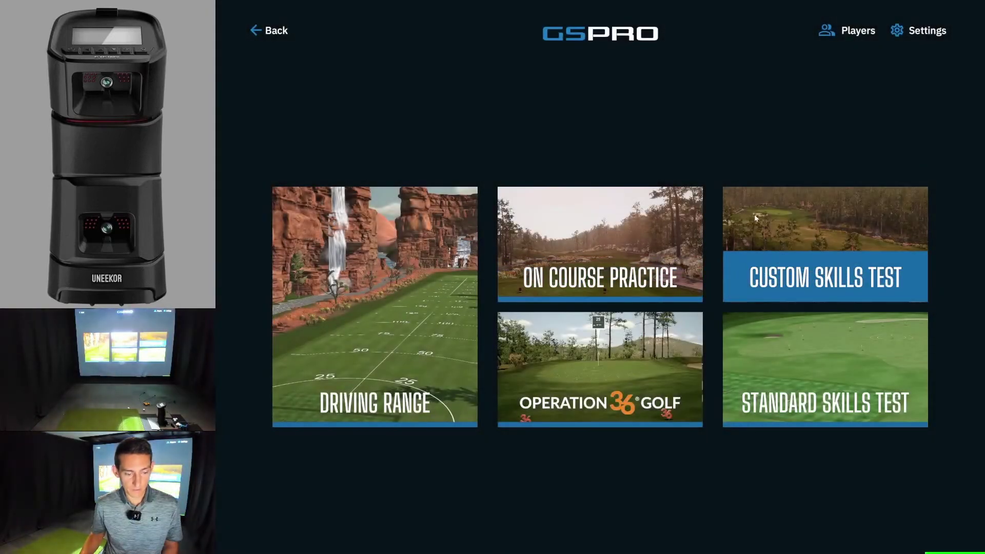
Open Custom Skills Test and scroll through the saved custom rounds.
{"action": "left_click", "coordinate": [817, 222]}
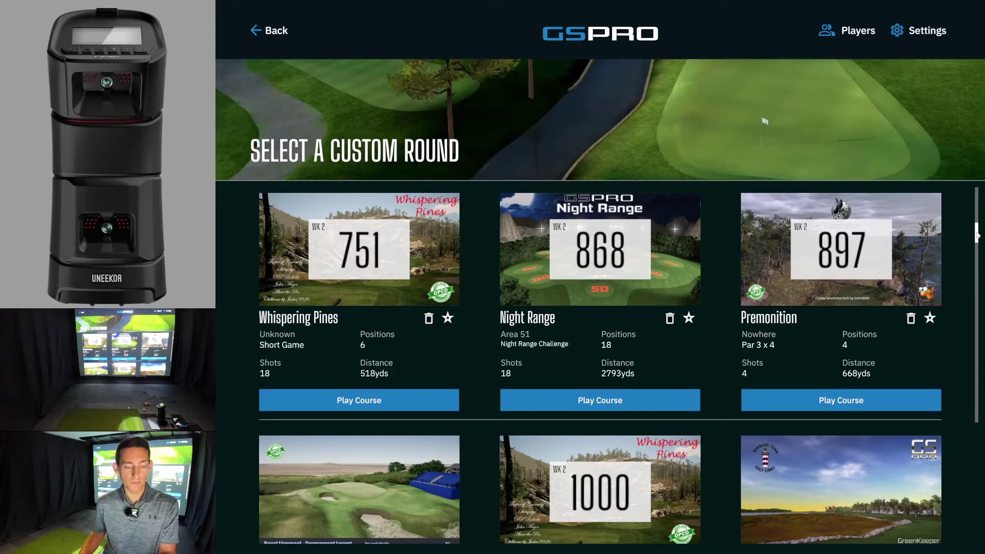
{"action": "left_click_drag", "start_coordinate": [977, 246], "coordinate": [943, 300]}
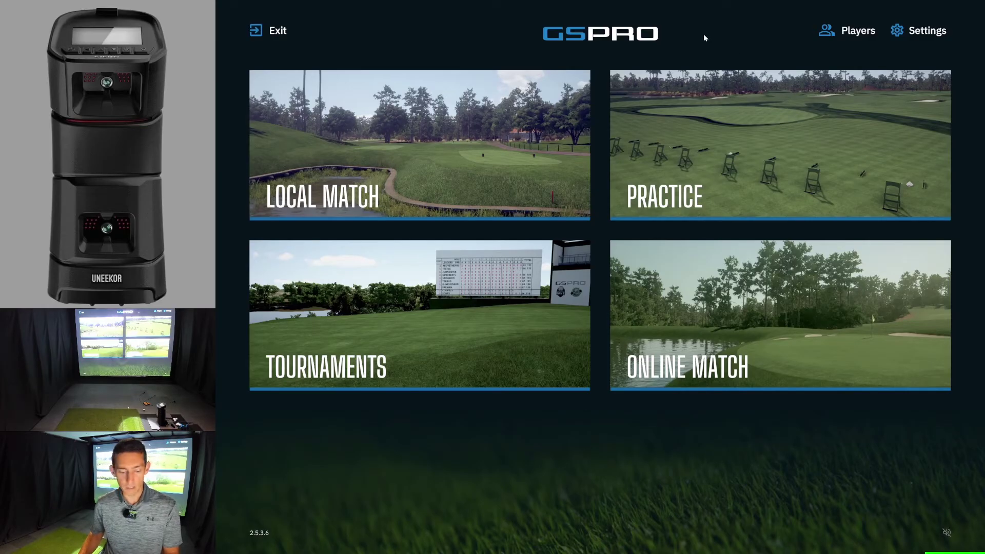
Switch GSPro to windowed mode with Alt+Enter and minimize its window.
{"action": "key", "text": "alt+Return"}
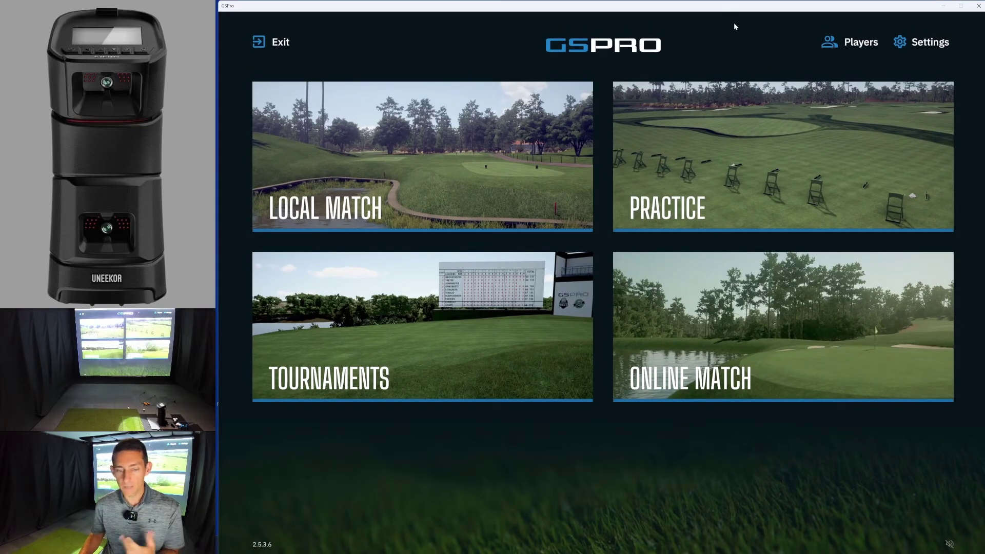
{"action": "left_click", "coordinate": [944, 8]}
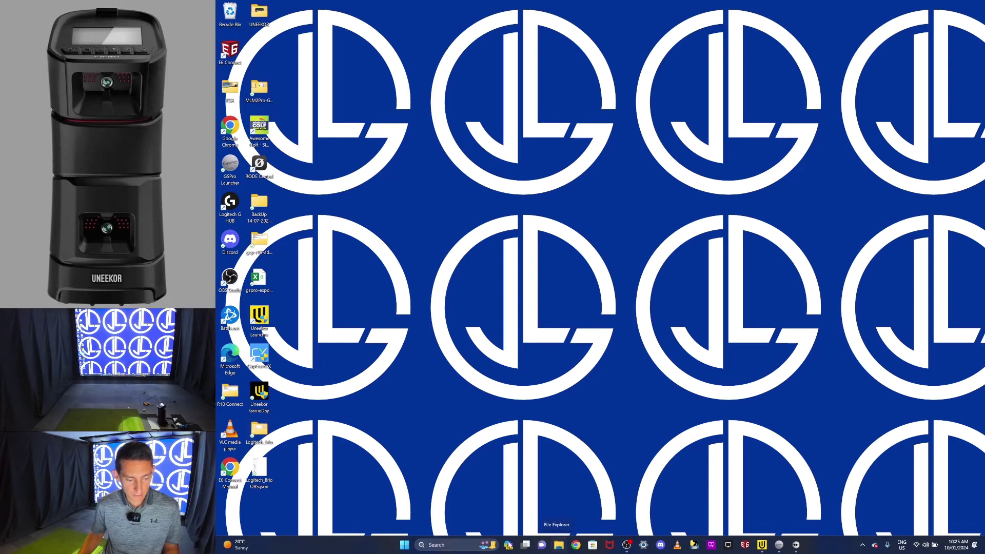
Launch File Explorer from the Start menu's pinned apps.
{"action": "left_click", "coordinate": [405, 546]}
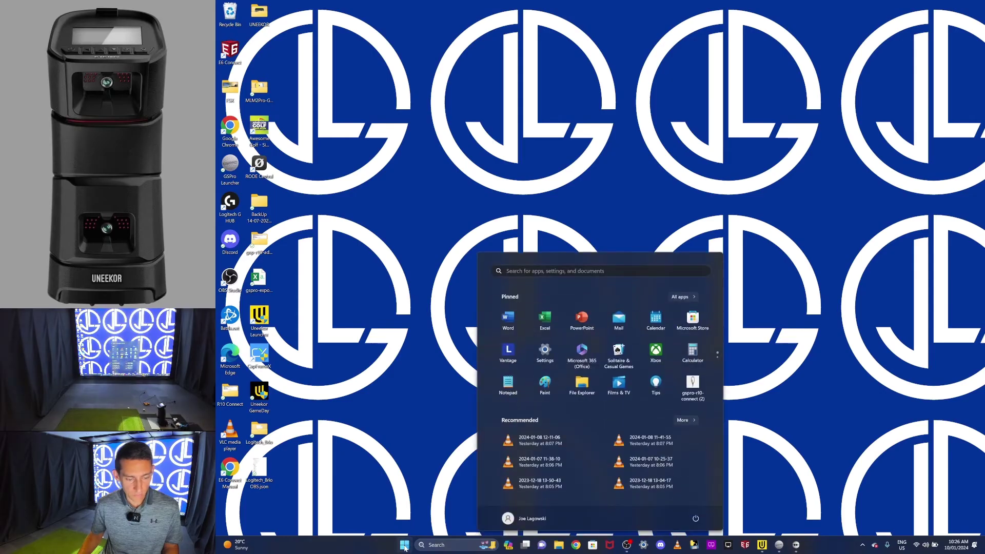
{"action": "left_click", "coordinate": [583, 388]}
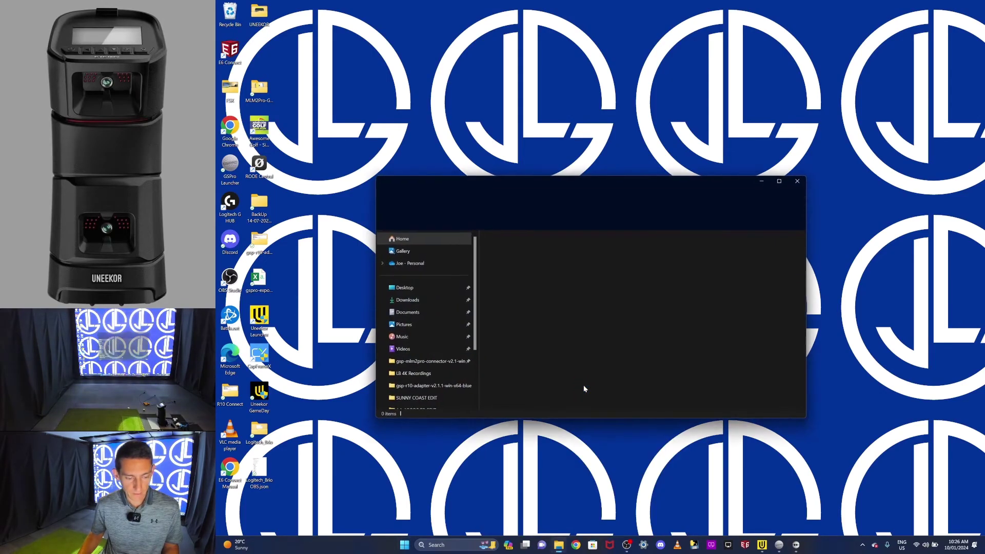